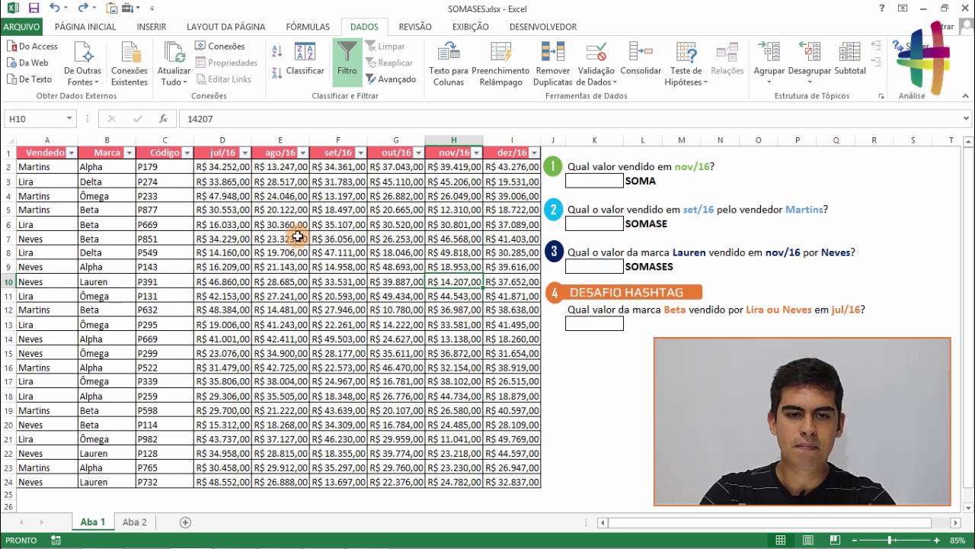
Inspect the sales table by selecting the Vendedor, Marca and Código columns and the jul/16–dez/16 month headers.
{"action": "left_click", "coordinate": [47, 141]}
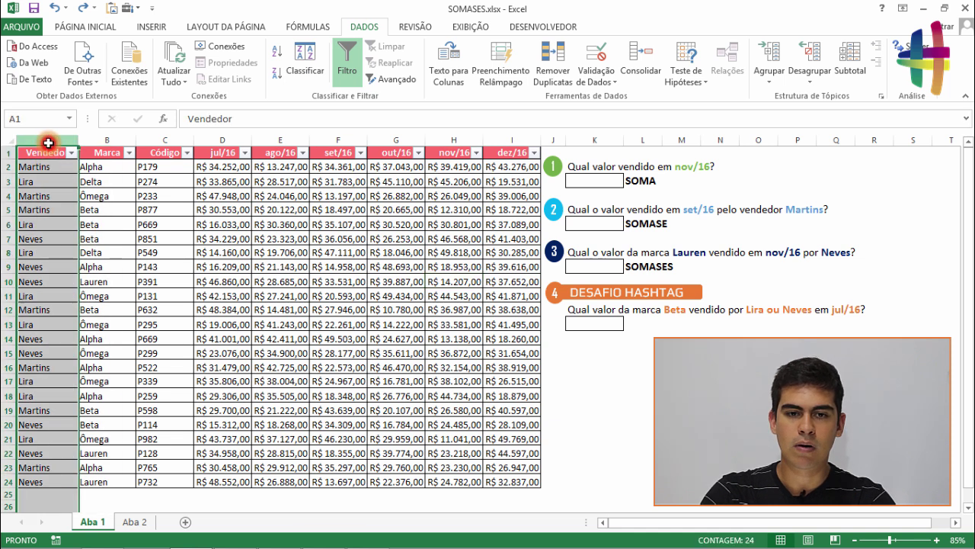
{"action": "left_click", "coordinate": [114, 143]}
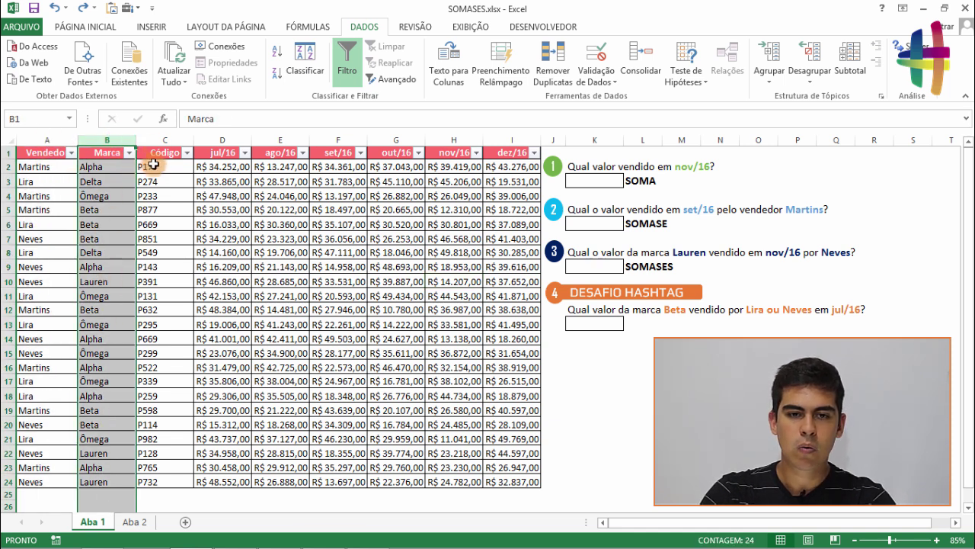
{"action": "left_click", "coordinate": [160, 140]}
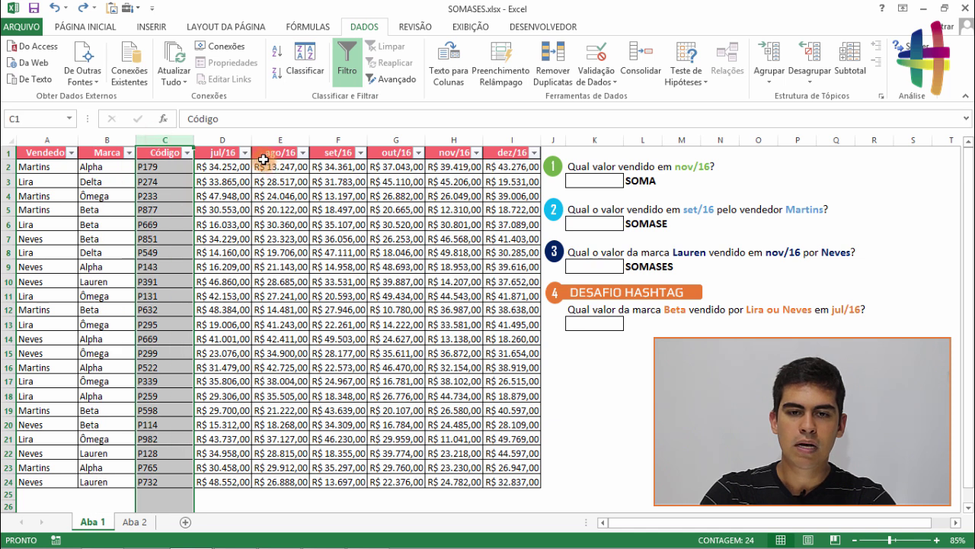
{"action": "left_click_drag", "start_coordinate": [220, 155], "coordinate": [507, 143]}
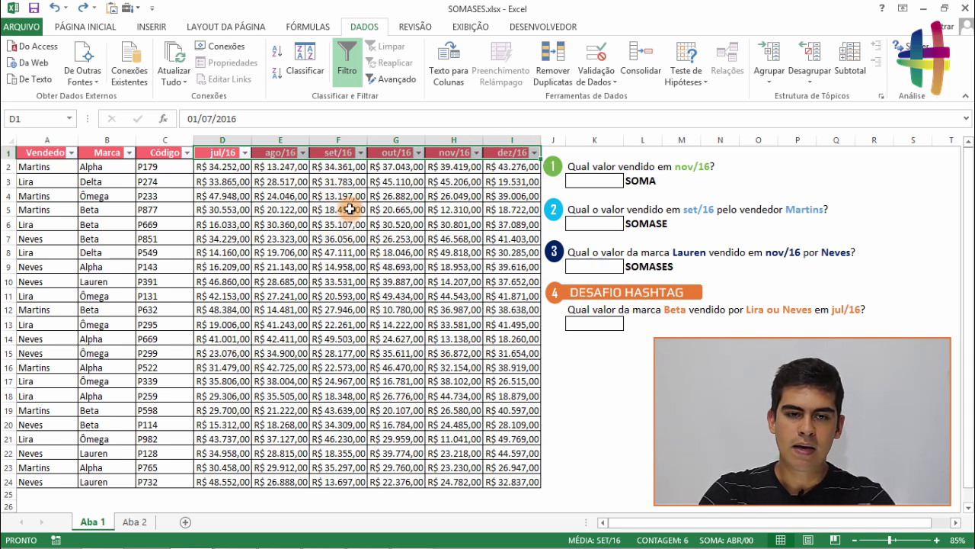
{"action": "left_click", "coordinate": [343, 166]}
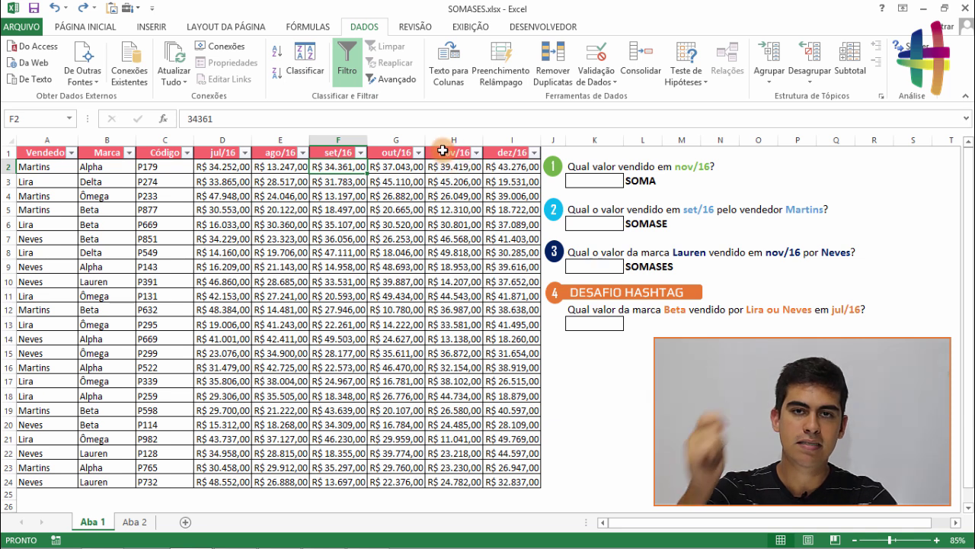
Enter =SOMA(H2:H24) in K3 to total the nov/16 column: R$ 696.778,00.
{"action": "left_click", "coordinate": [588, 180]}
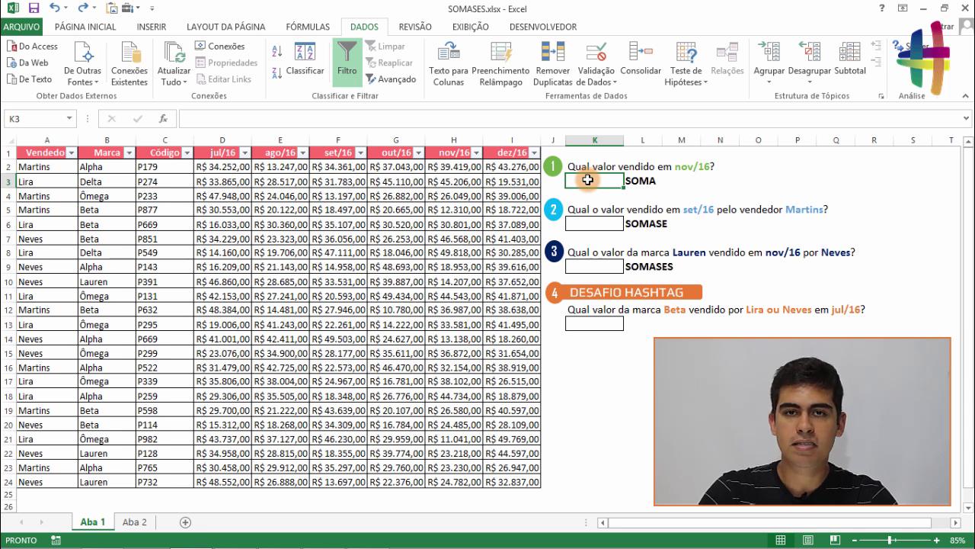
{"action": "type", "text": "="}
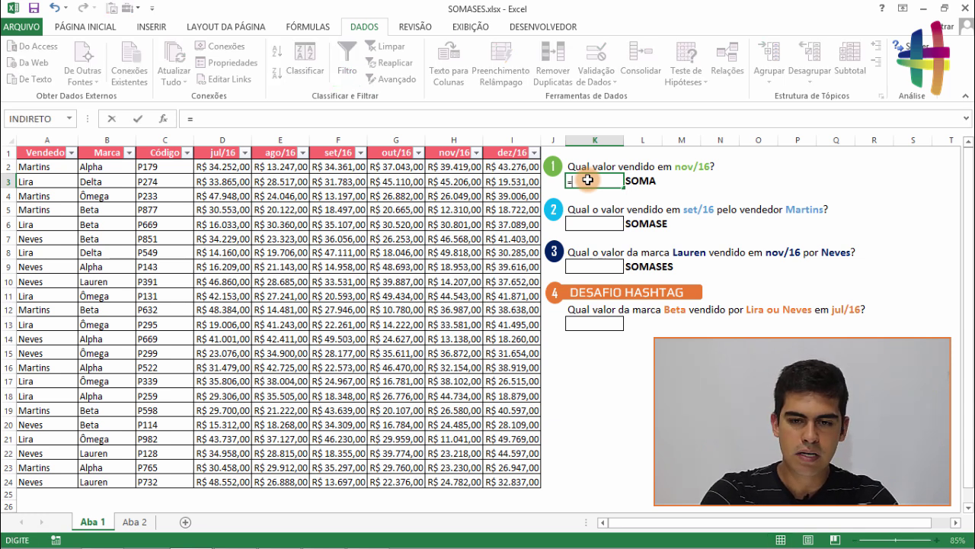
{"action": "type", "text": "so"}
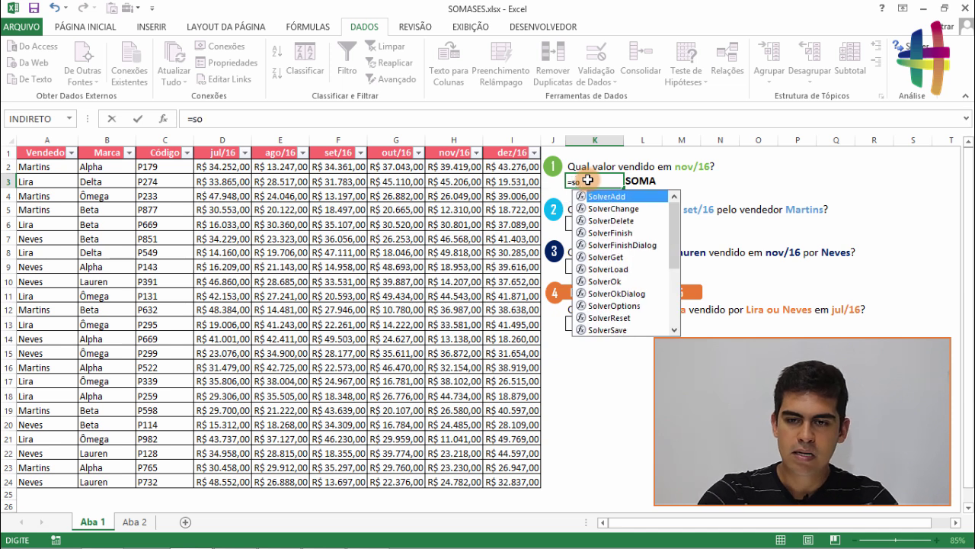
{"action": "type", "text": "m"}
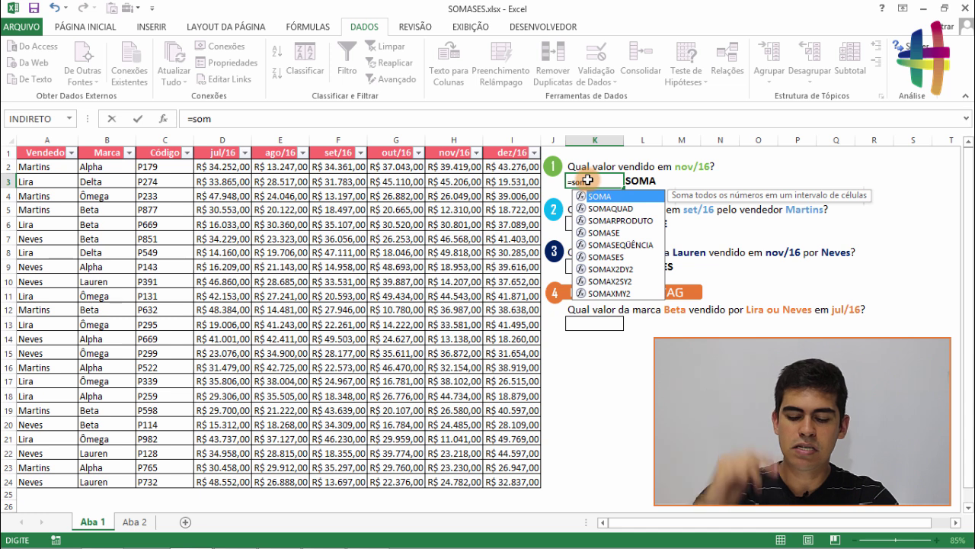
{"action": "key", "text": "Down"}
{"action": "key", "text": "Down"}
{"action": "key", "text": "Down"}
{"action": "key", "text": "Up"}
{"action": "key", "text": "Up"}
{"action": "key", "text": "Up"}
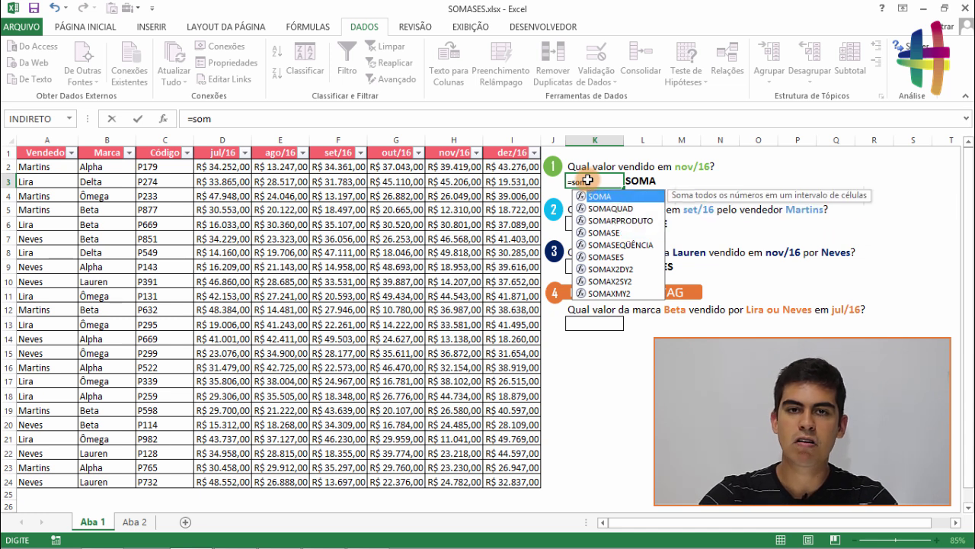
{"action": "key", "text": "Tab"}
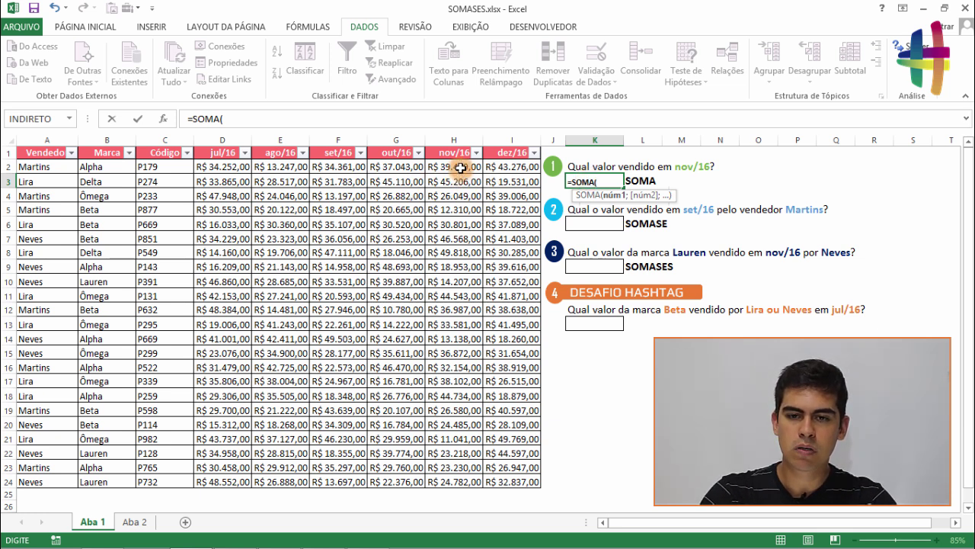
{"action": "left_click_drag", "start_coordinate": [460, 168], "coordinate": [459, 480]}
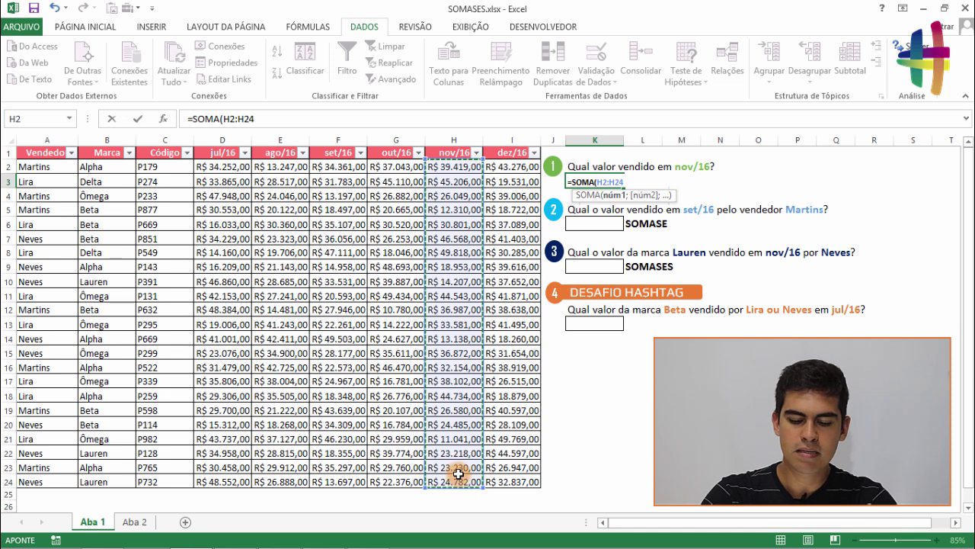
{"action": "left_click_drag", "start_coordinate": [459, 480], "coordinate": [457, 477]}
{"action": "key", "text": "Return"}
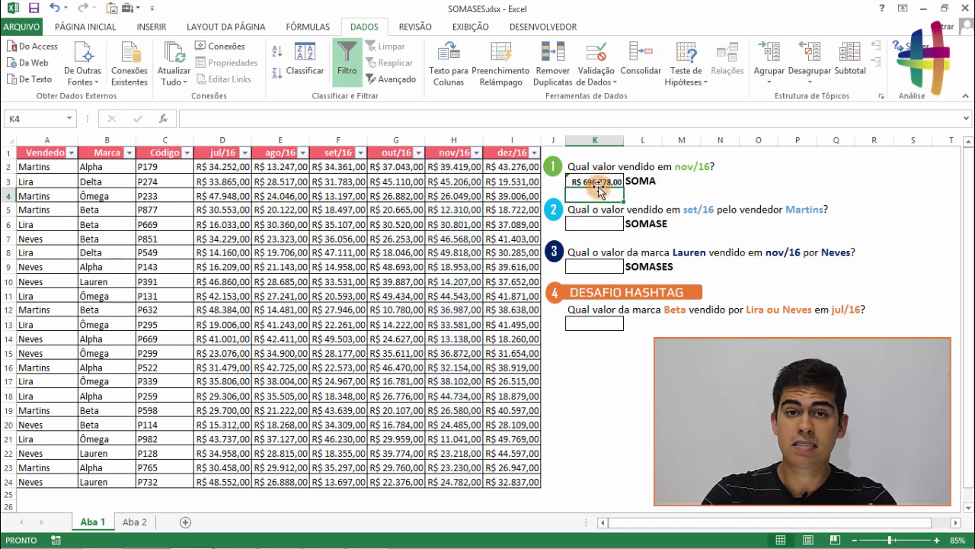
{"action": "left_click", "coordinate": [601, 225]}
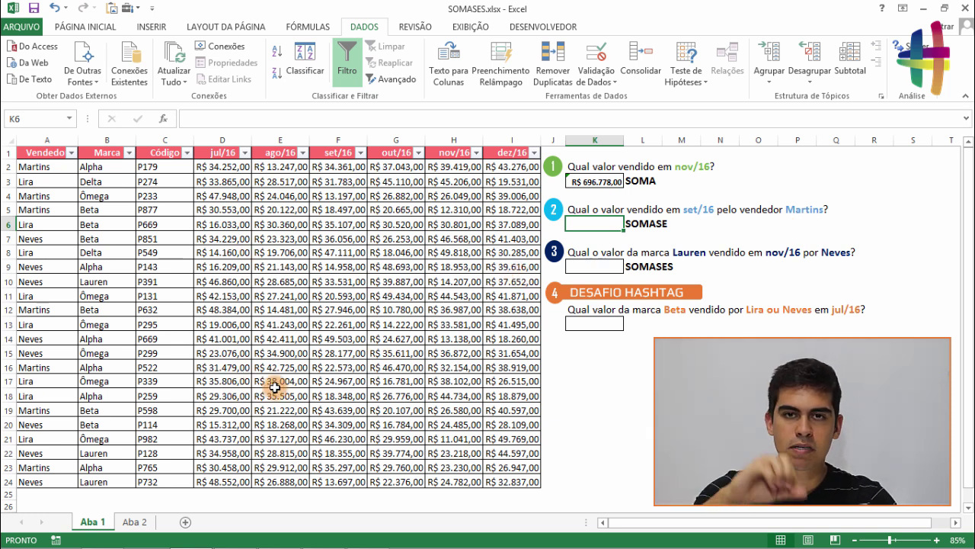
{"action": "left_click", "coordinate": [135, 522]}
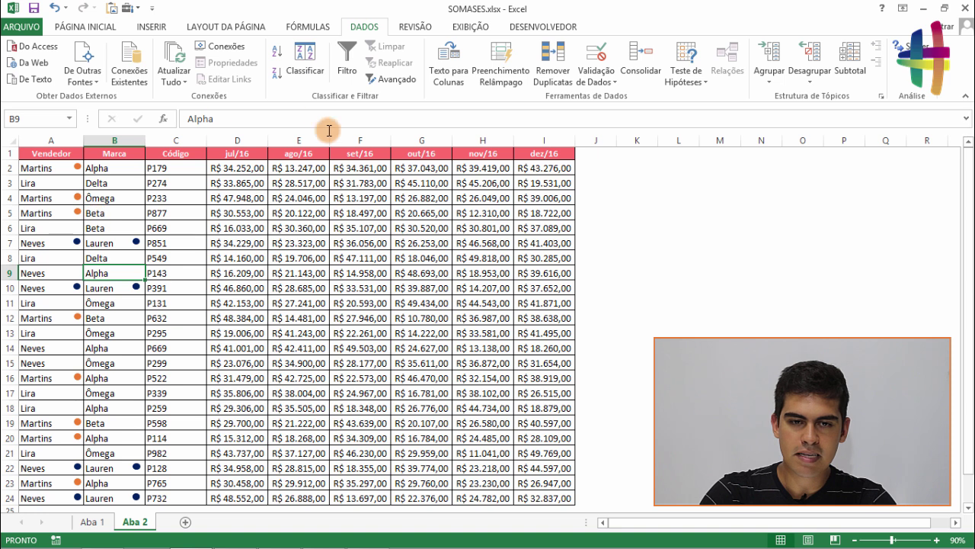
{"action": "left_click", "coordinate": [350, 166]}
{"action": "left_click", "coordinate": [351, 140]}
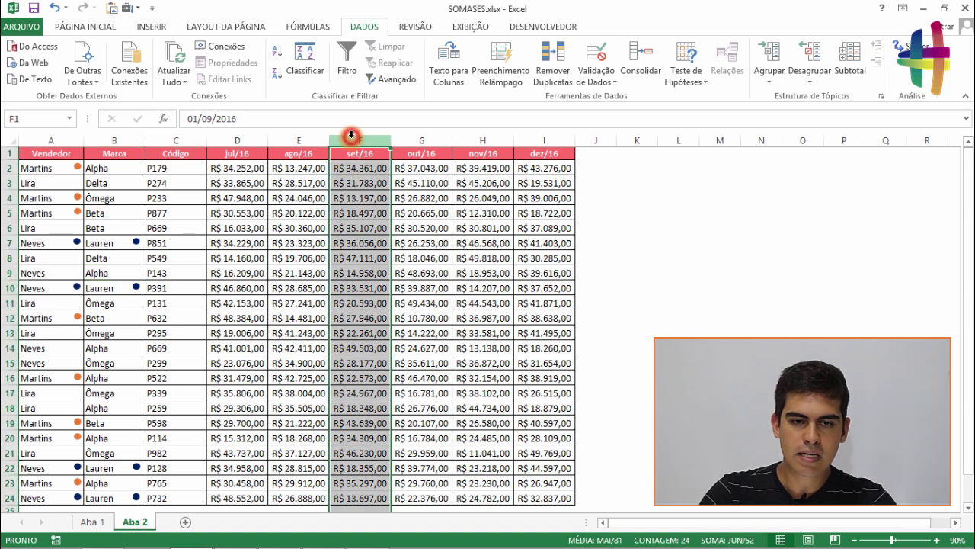
{"action": "left_click", "coordinate": [349, 171]}
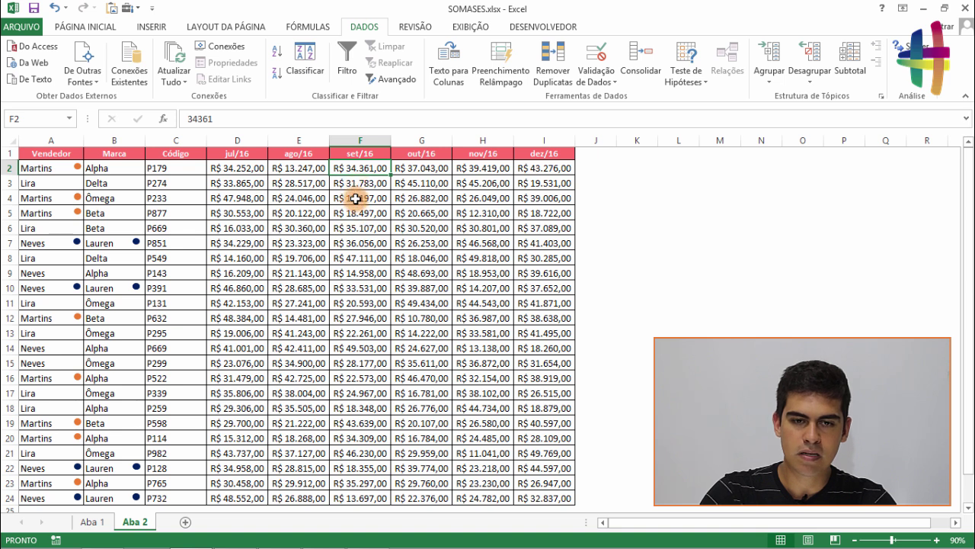
{"action": "left_click", "coordinate": [356, 199], "text": "ctrl"}
{"action": "left_click", "coordinate": [364, 210], "text": "ctrl"}
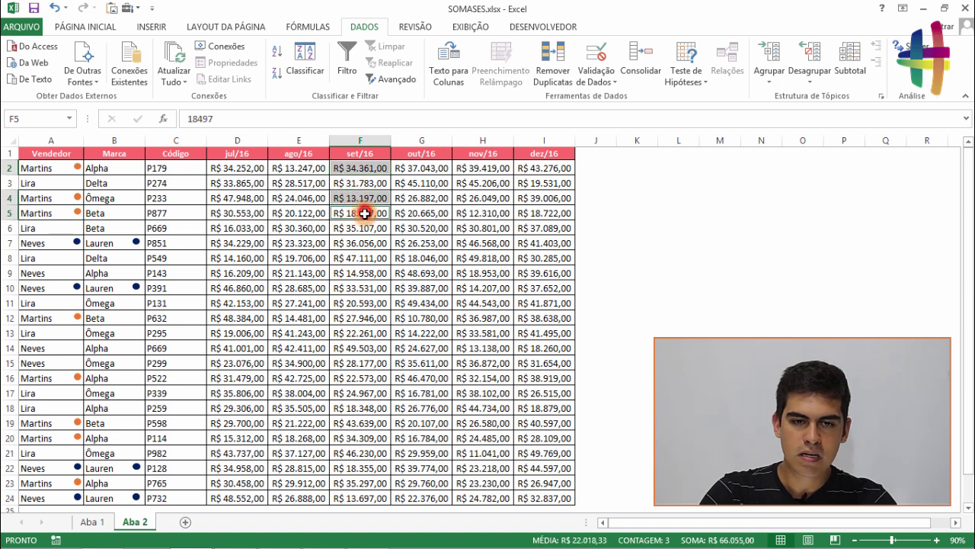
{"action": "left_click", "coordinate": [366, 320], "text": "ctrl"}
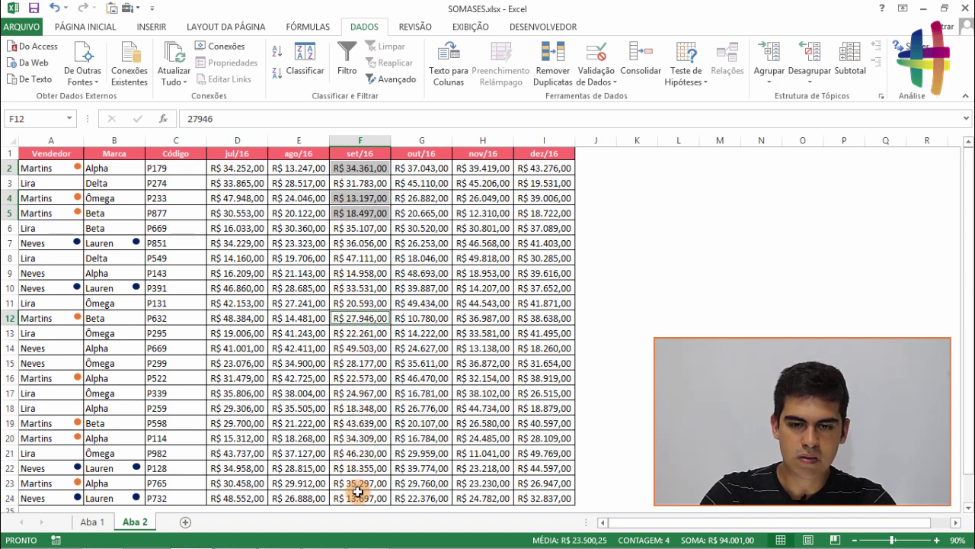
{"action": "left_click", "coordinate": [352, 409]}
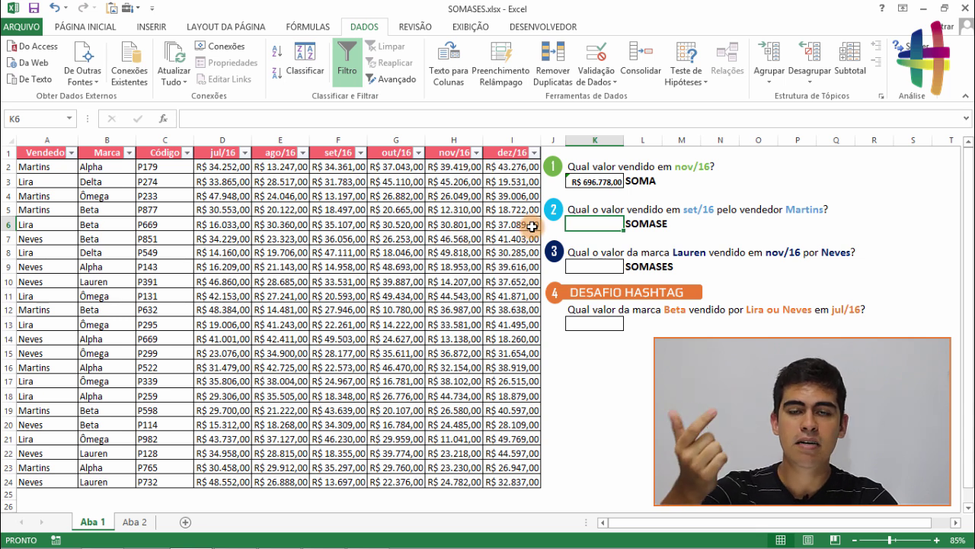
Enter a SOMASE in K6 with criteria range A:A, the seller's name as criterion and sum range F:F, giving R$ 195.510,00.
{"action": "type", "text": "="}
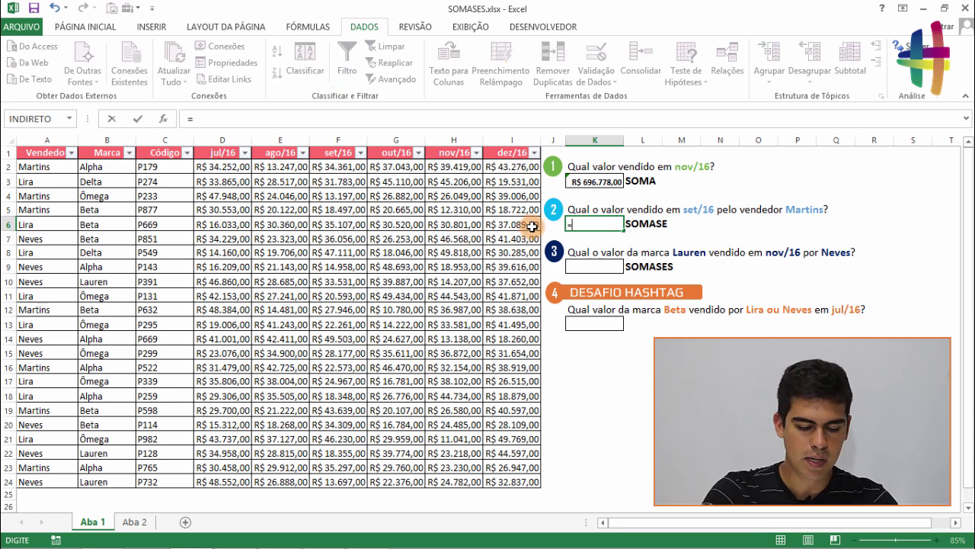
{"action": "type", "text": "som"}
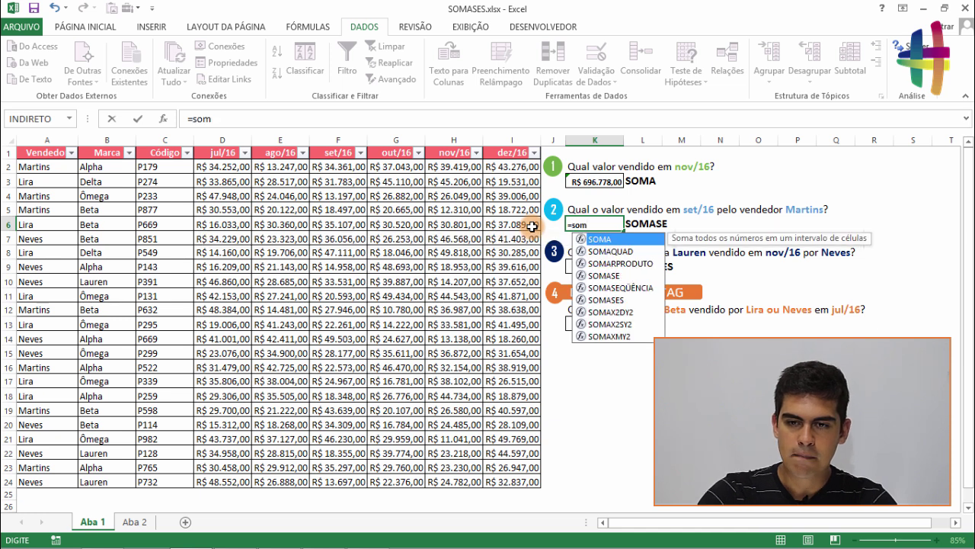
{"action": "type", "text": "se"}
{"action": "key", "text": "Tab"}
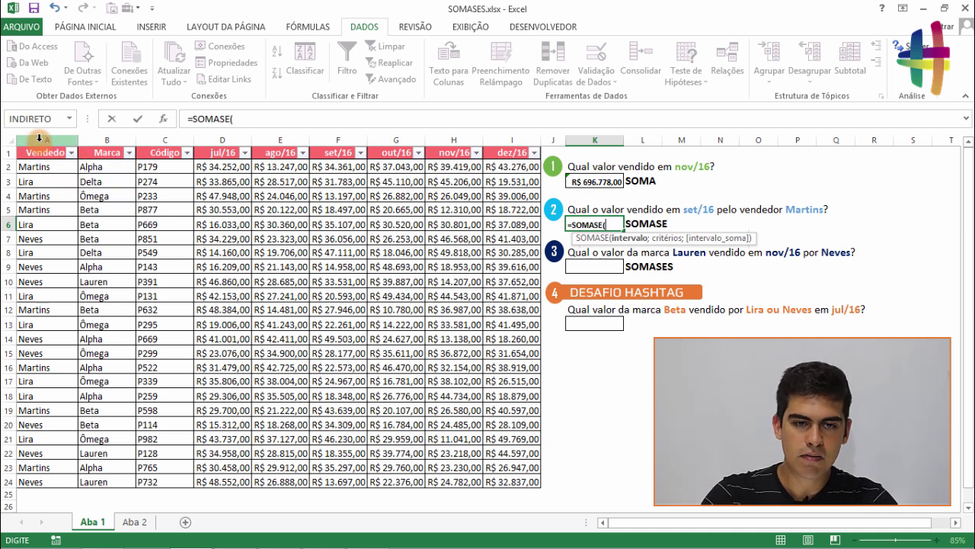
{"action": "left_click_drag", "start_coordinate": [27, 466], "coordinate": [29, 480]}
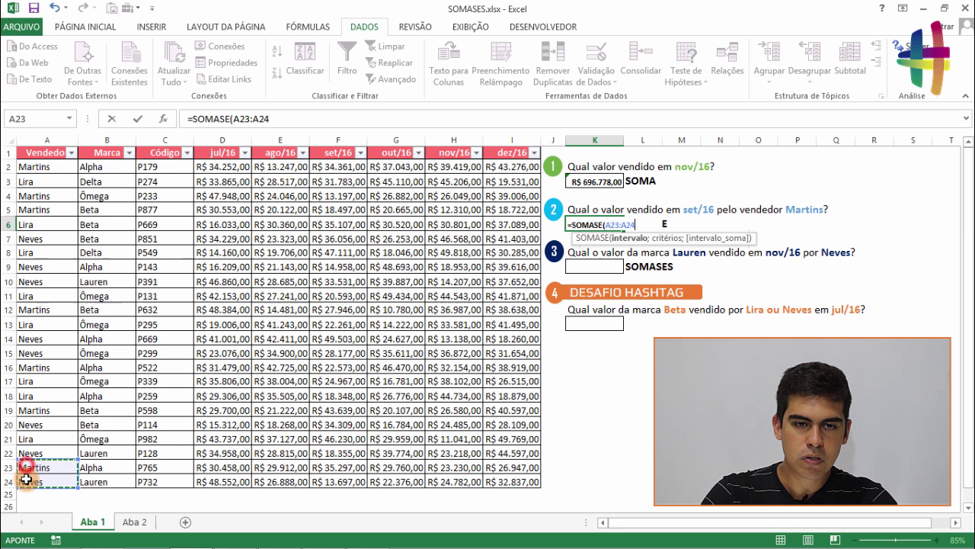
{"action": "left_click", "coordinate": [31, 364]}
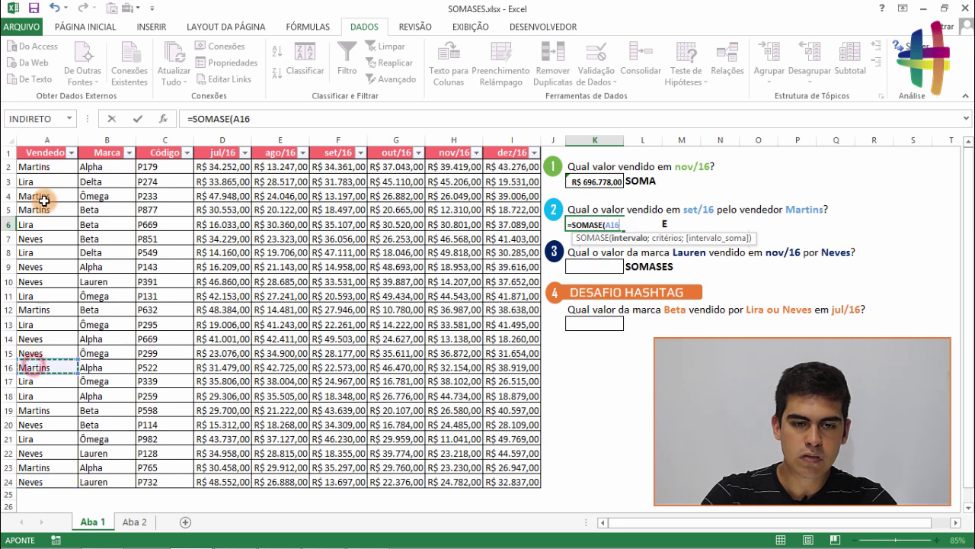
{"action": "left_click", "coordinate": [48, 137]}
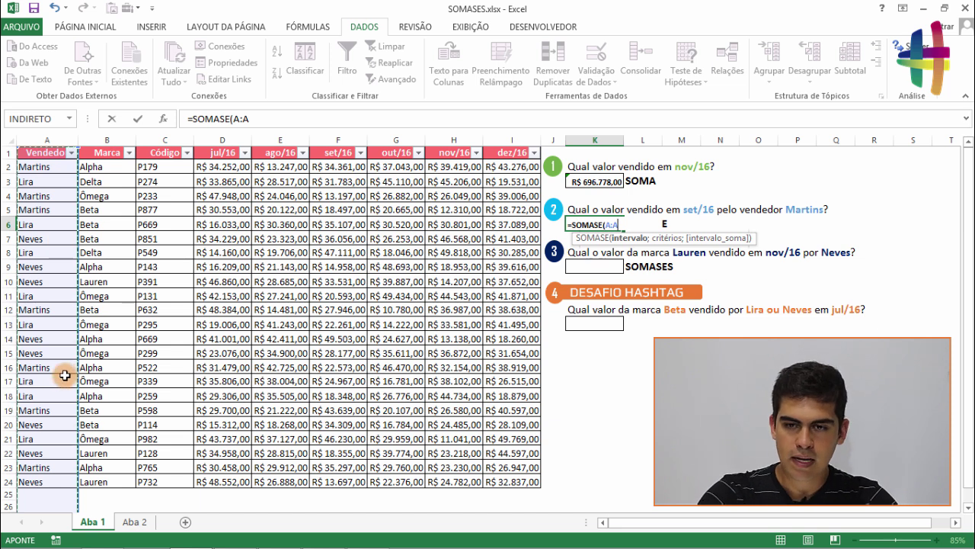
{"action": "type", "text": ";\"Martins\";"}
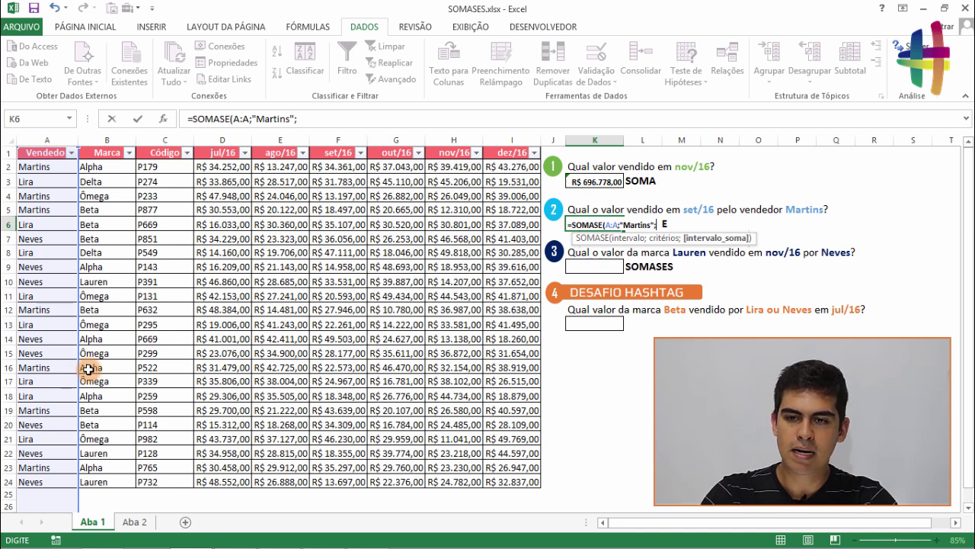
{"action": "left_click", "coordinate": [336, 137]}
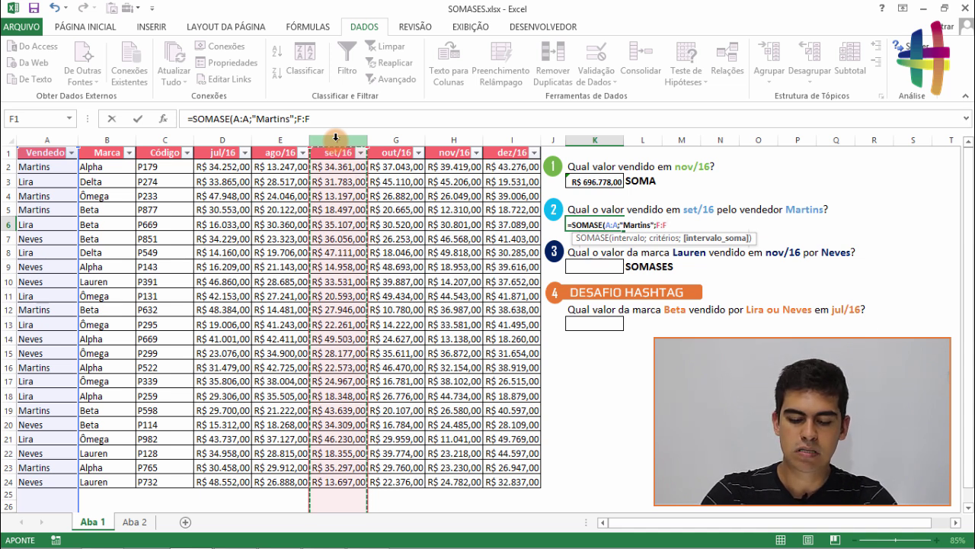
{"action": "key", "text": "Return"}
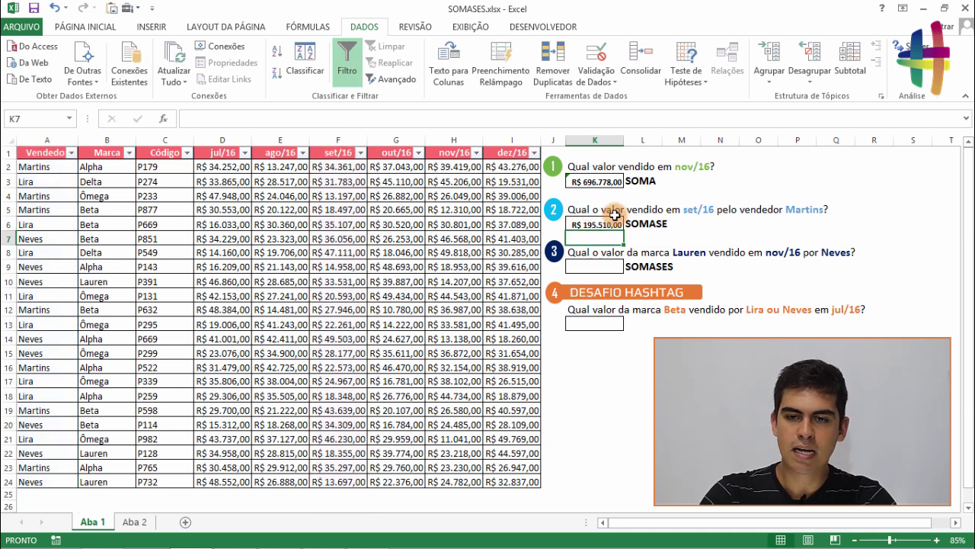
{"action": "left_click", "coordinate": [598, 264]}
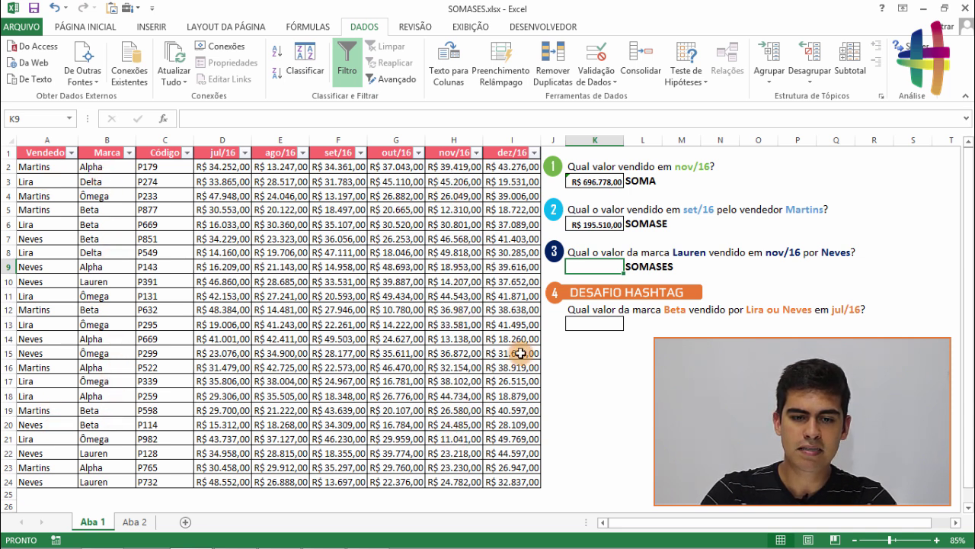
{"action": "left_click", "coordinate": [121, 522]}
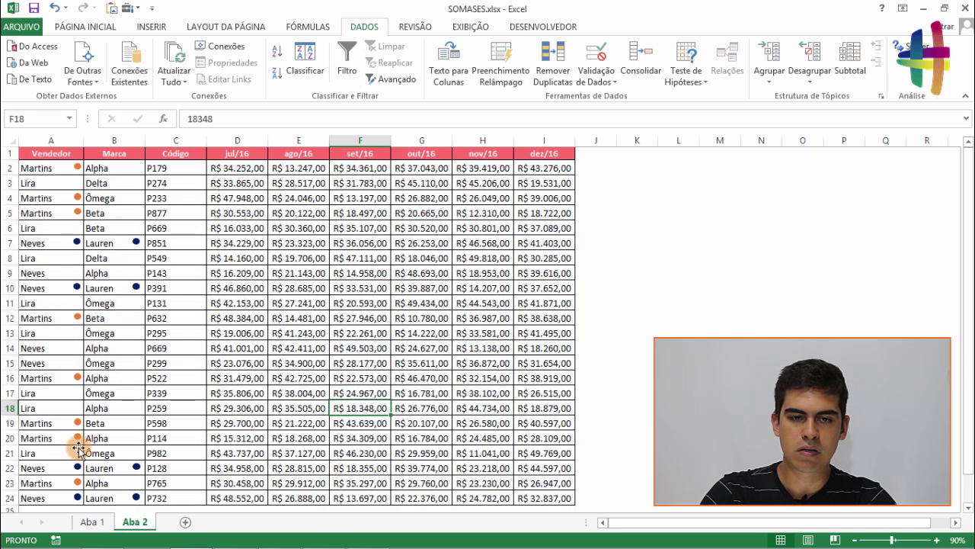
{"action": "left_click", "coordinate": [53, 244]}
{"action": "left_click", "coordinate": [102, 244]}
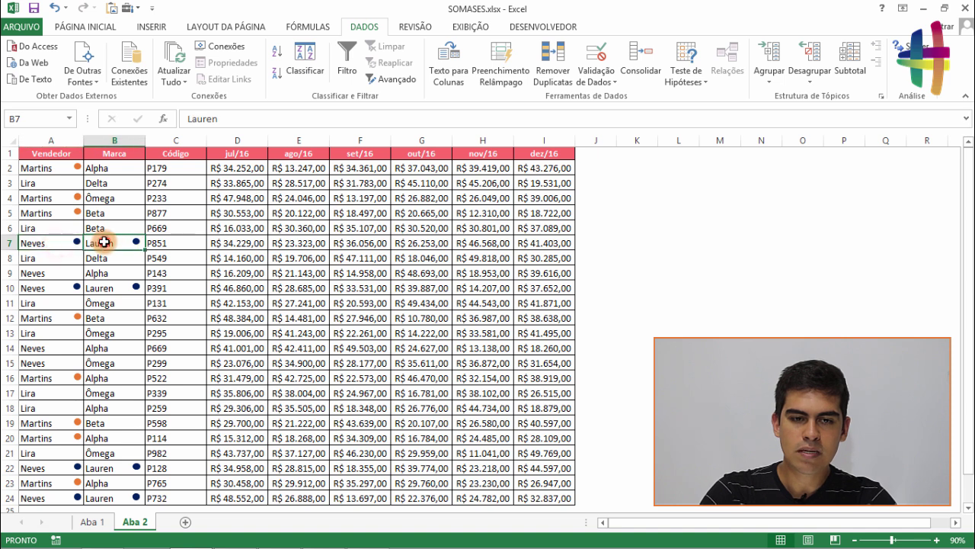
{"action": "left_click", "coordinate": [52, 243]}
{"action": "left_click", "coordinate": [97, 242]}
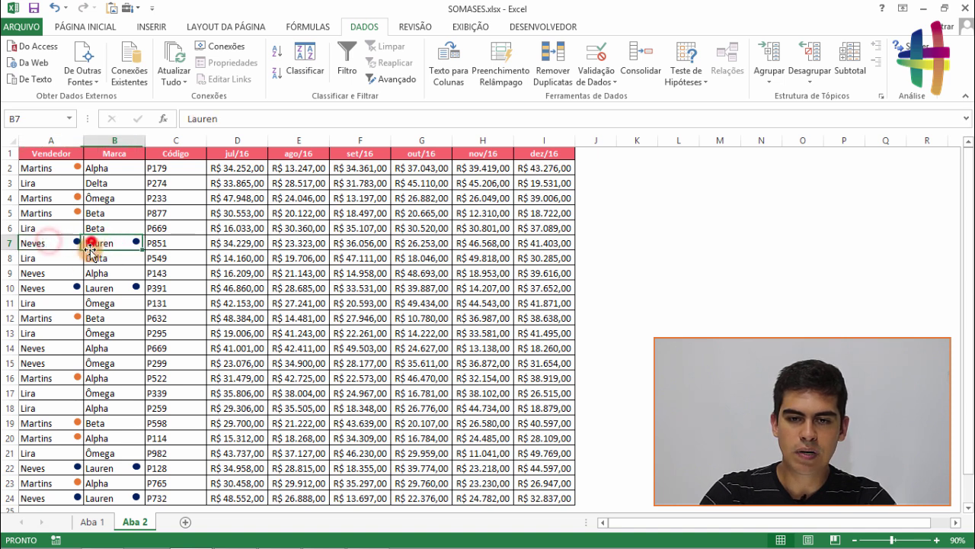
{"action": "left_click", "coordinate": [70, 286]}
{"action": "left_click", "coordinate": [109, 286]}
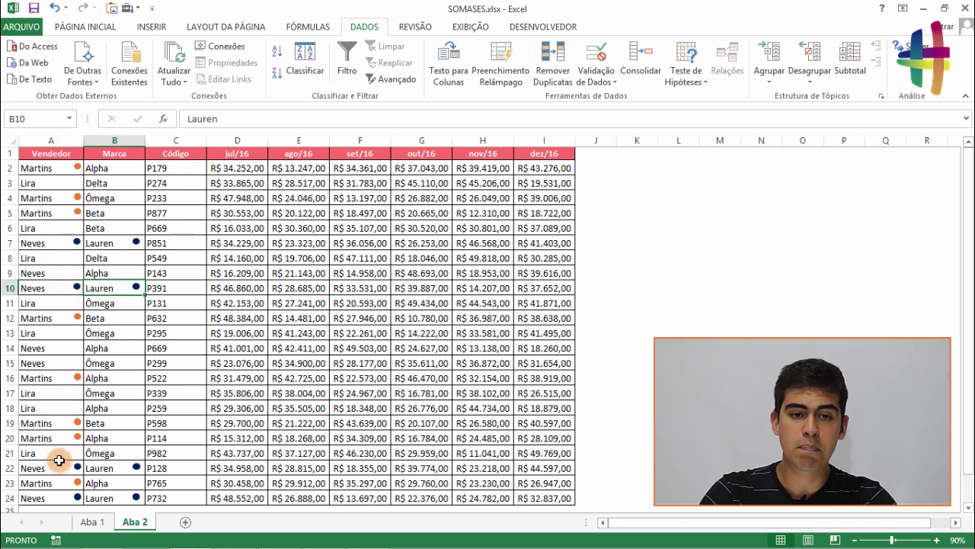
{"action": "left_click", "coordinate": [59, 473]}
{"action": "left_click", "coordinate": [99, 468]}
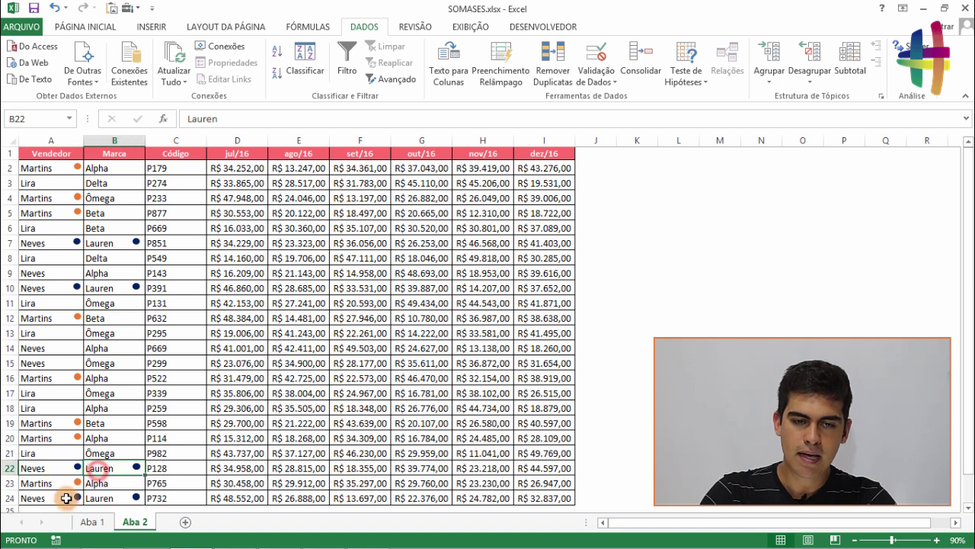
{"action": "left_click", "coordinate": [56, 499]}
{"action": "left_click", "coordinate": [103, 498]}
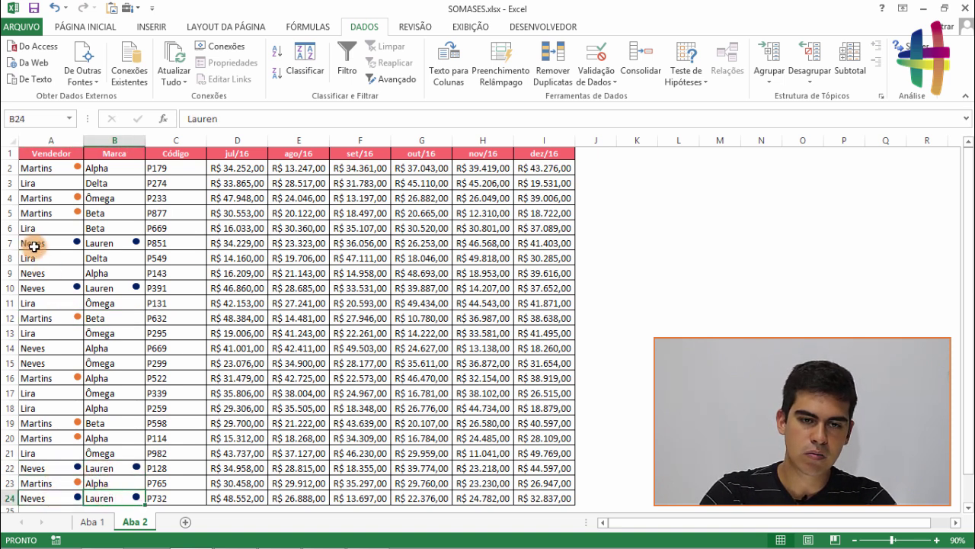
{"action": "left_click", "coordinate": [57, 275]}
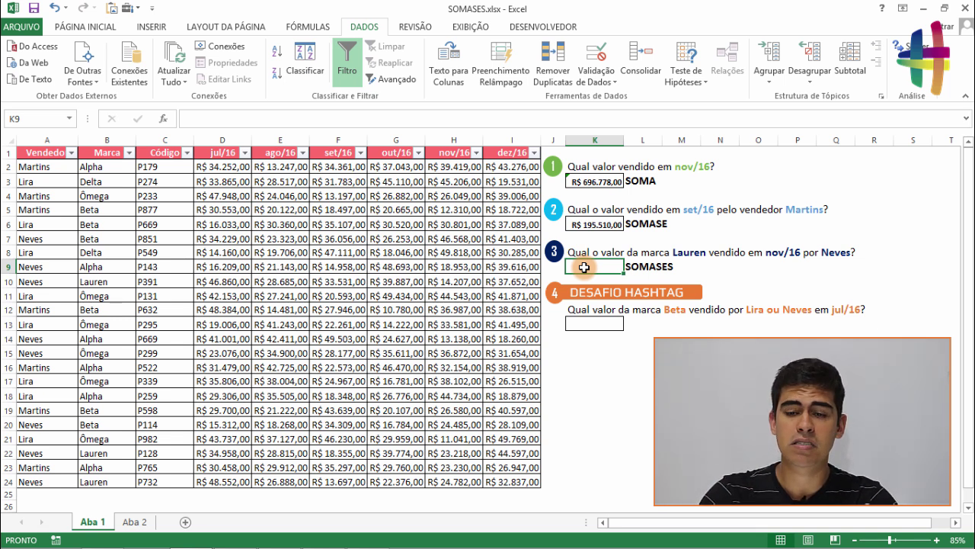
Enter a SOMASES in K9 summing H:H where B:B is "Lauren" and column A matches the seller, giving R$ 62.207,00.
{"action": "type", "text": "=som"}
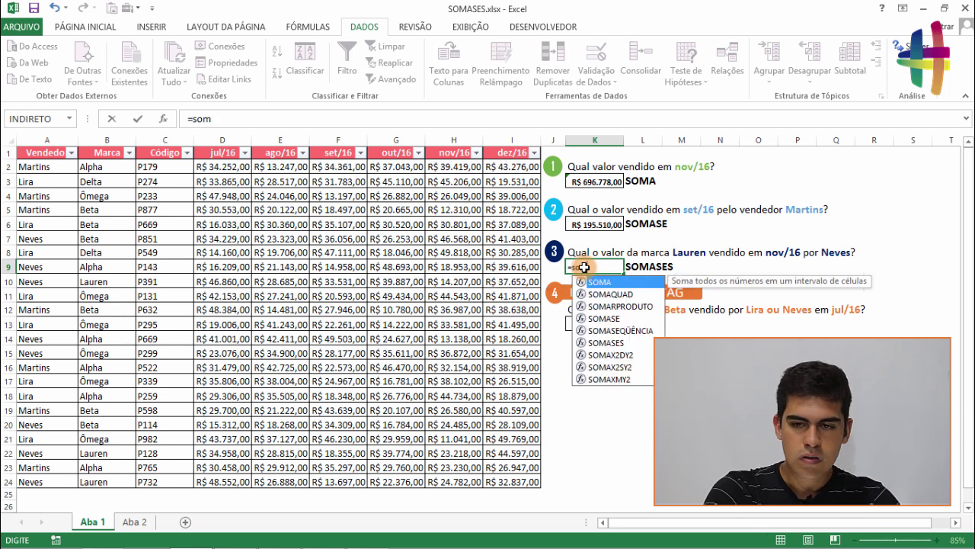
{"action": "type", "text": "ases"}
{"action": "key", "text": "Tab"}
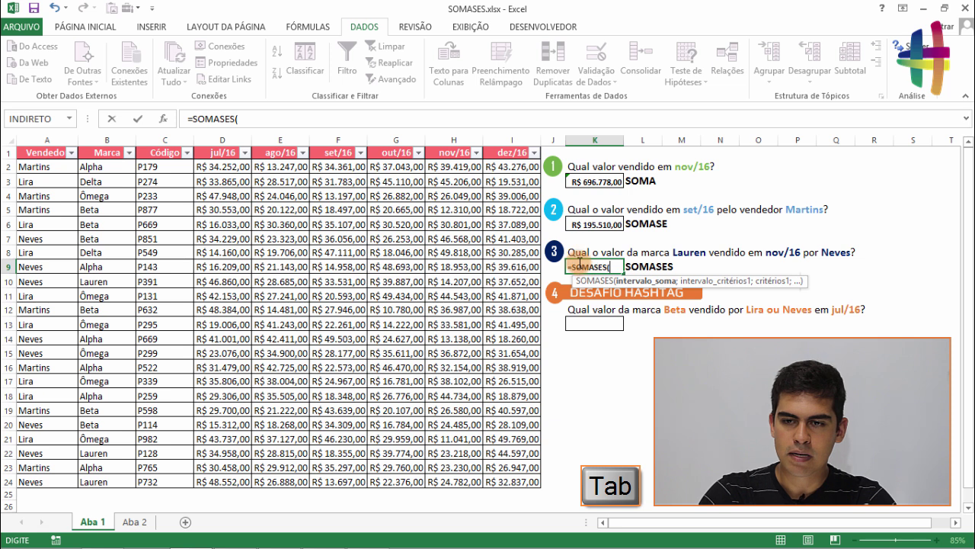
{"action": "left_click", "coordinate": [467, 137]}
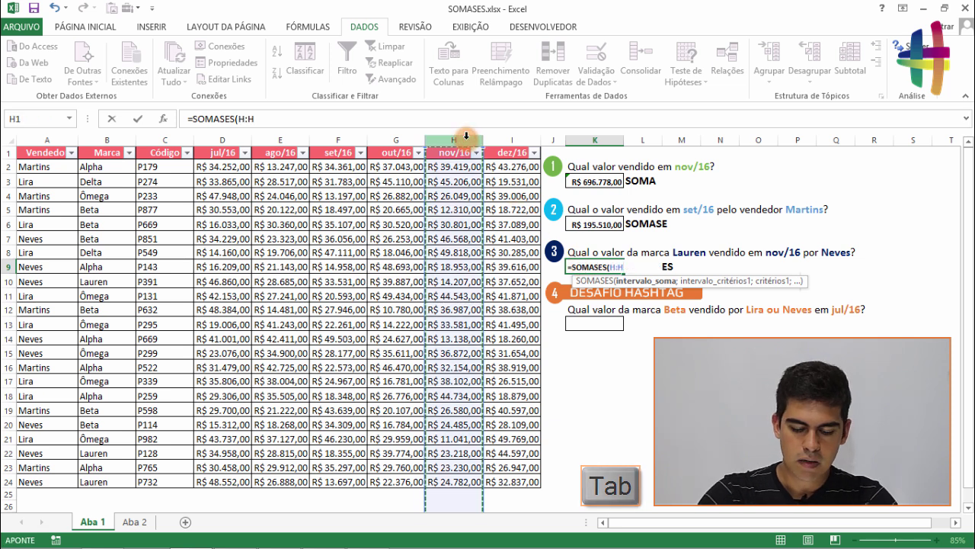
{"action": "type", "text": ";"}
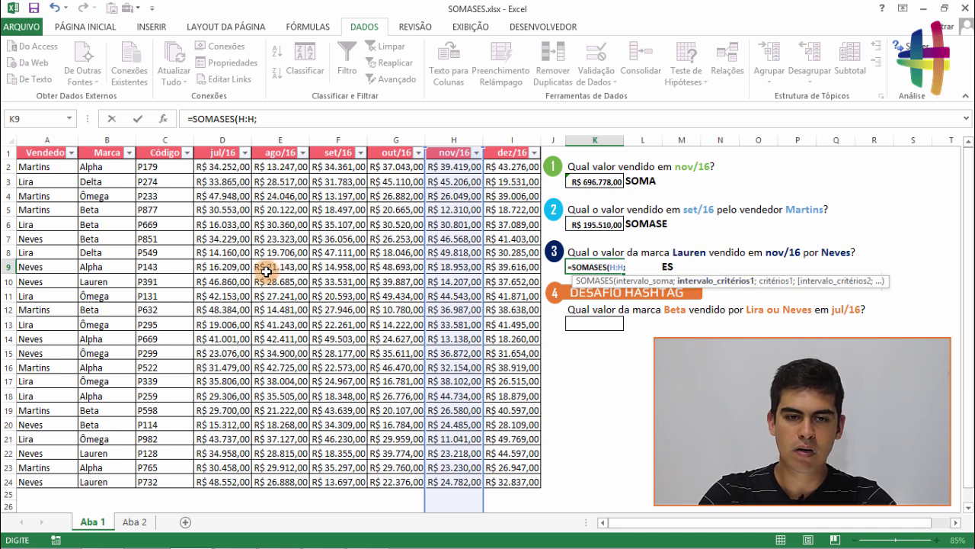
{"action": "left_click", "coordinate": [116, 139]}
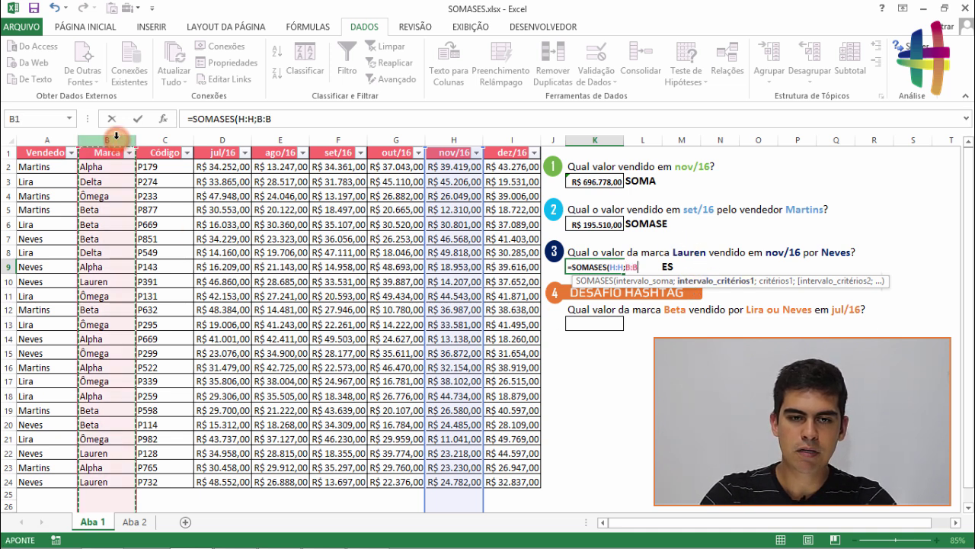
{"action": "type", "text": ";\"Lauren"}
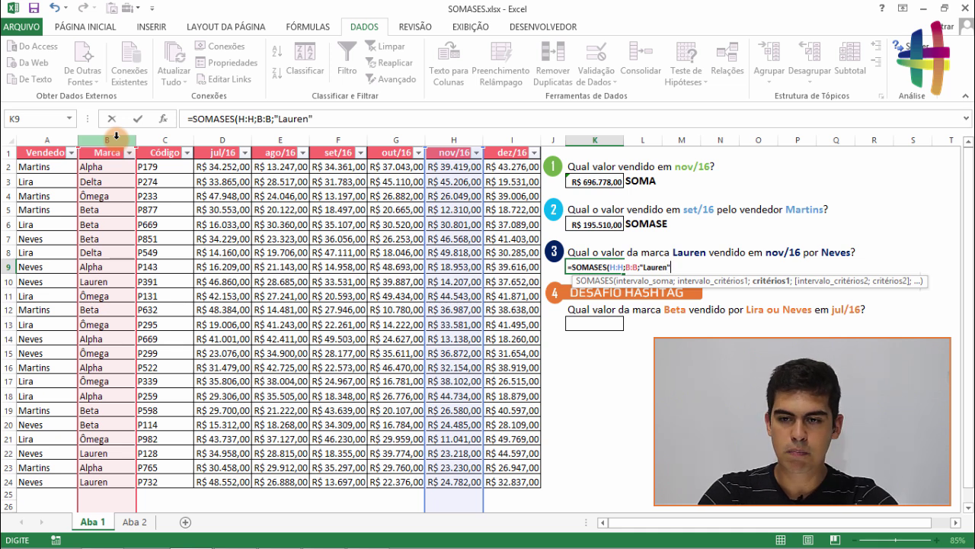
{"action": "type", "text": ";"}
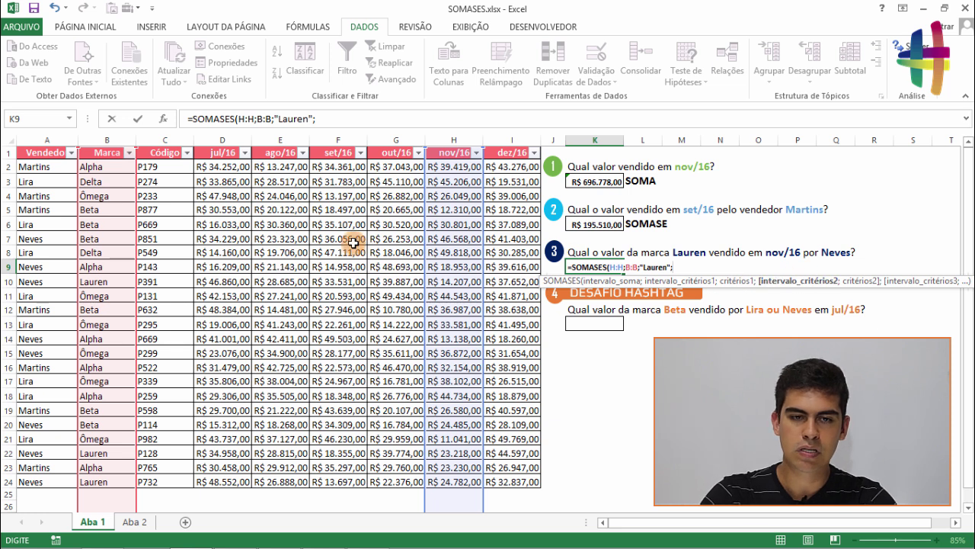
{"action": "left_click", "coordinate": [52, 137]}
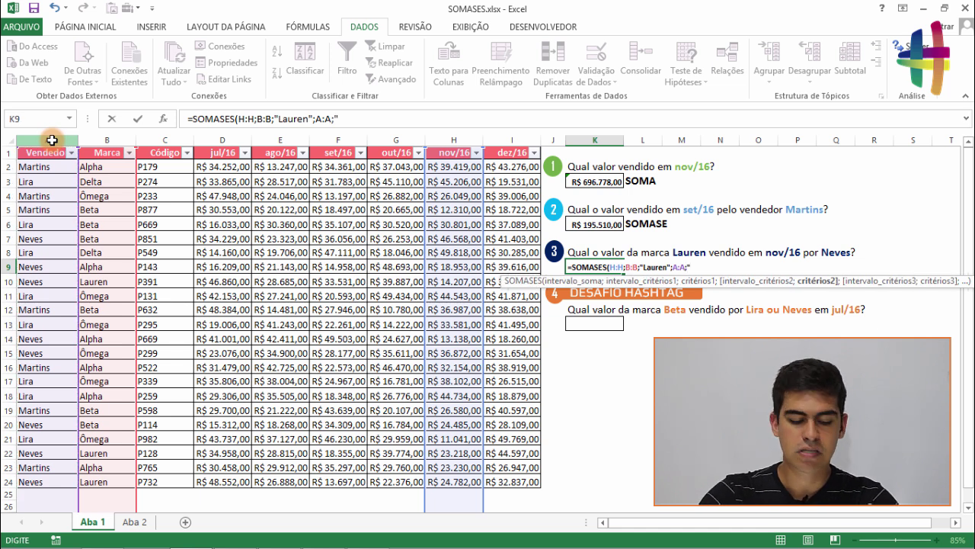
{"action": "type", "text": "Neves\""}
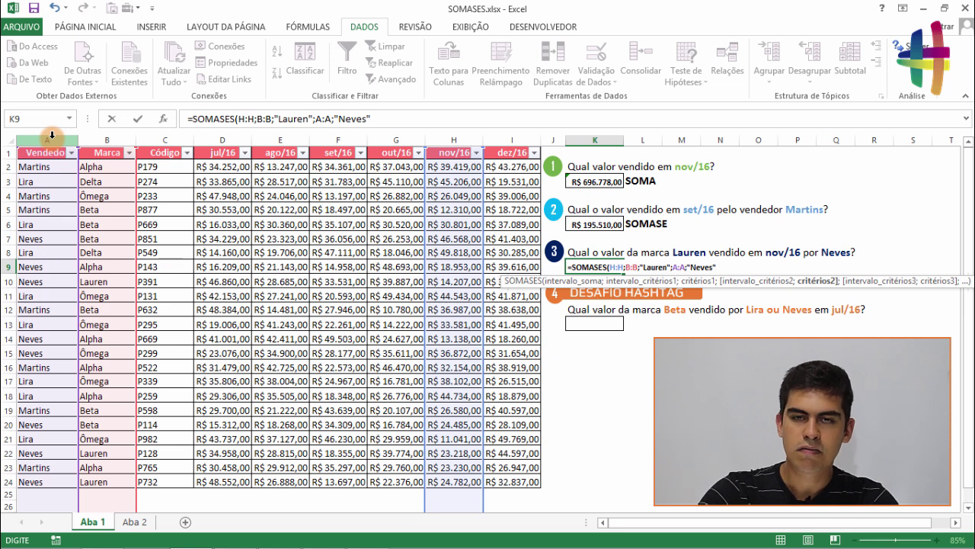
{"action": "key", "text": "Return"}
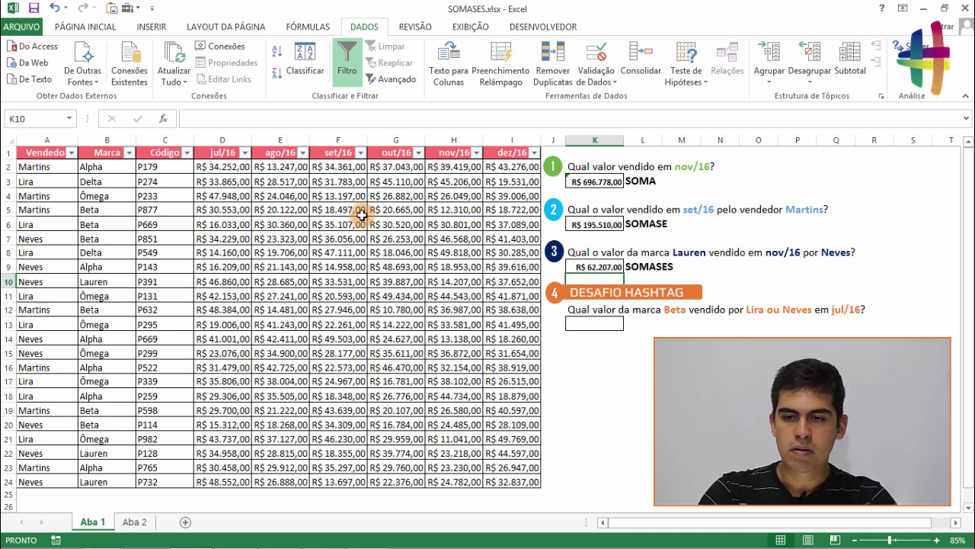
{"action": "left_click", "coordinate": [609, 267]}
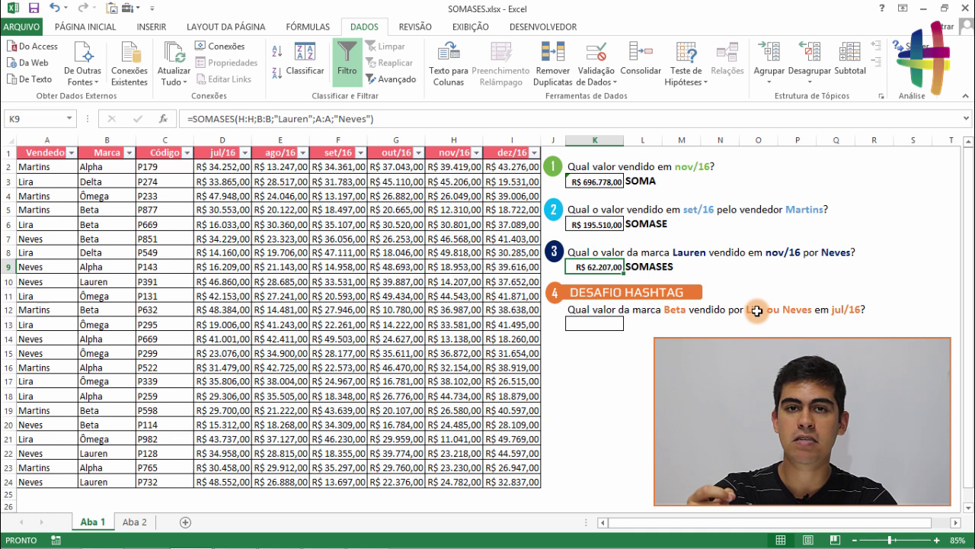
{"action": "left_click", "coordinate": [613, 323]}
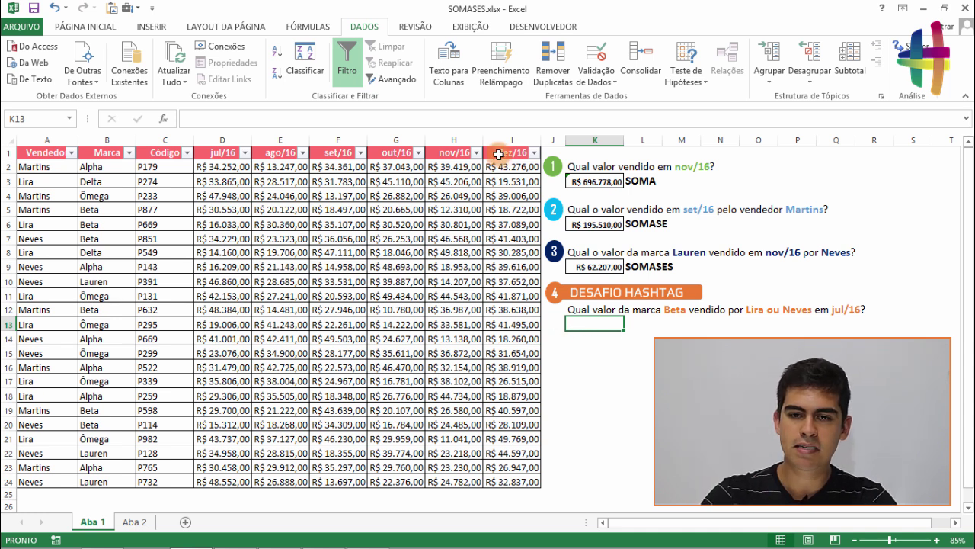
{"action": "left_click_drag", "start_coordinate": [501, 152], "coordinate": [45, 145]}
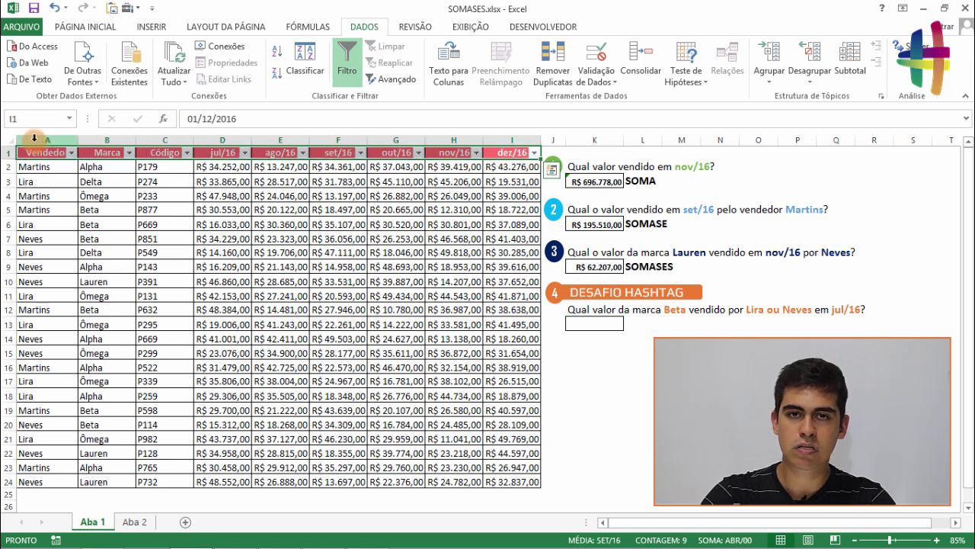
{"action": "left_click", "coordinate": [346, 65]}
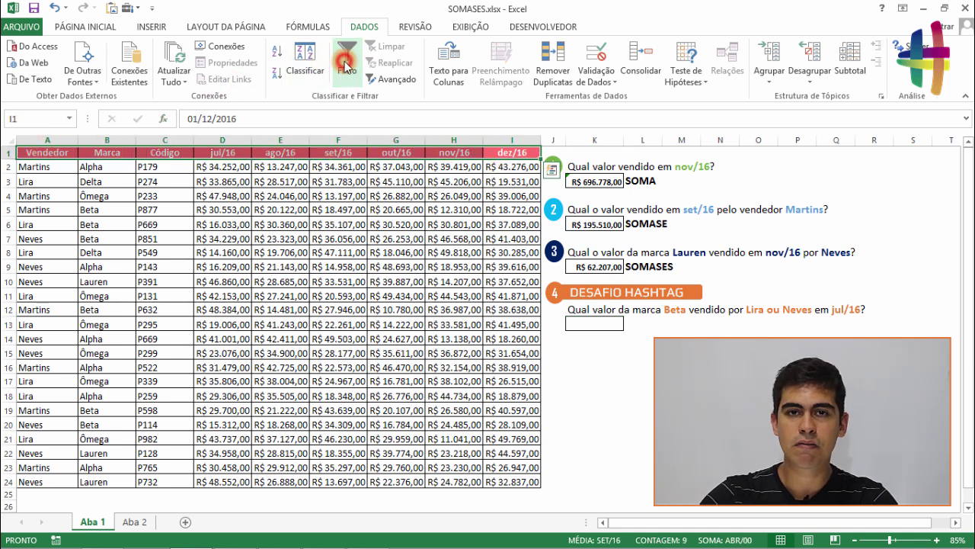
{"action": "left_click", "coordinate": [282, 209]}
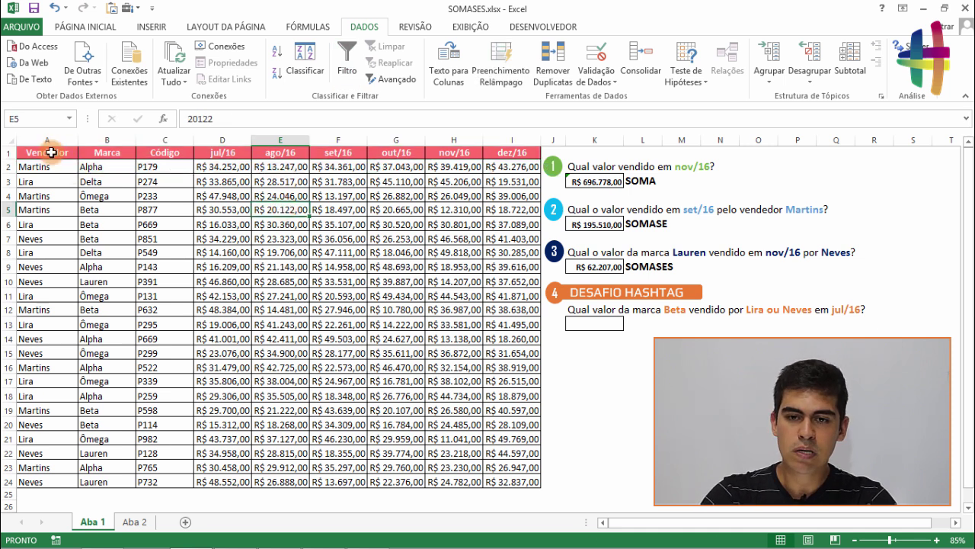
{"action": "left_click_drag", "start_coordinate": [50, 153], "coordinate": [157, 142]}
{"action": "left_click_drag", "start_coordinate": [369, 146], "coordinate": [507, 147]}
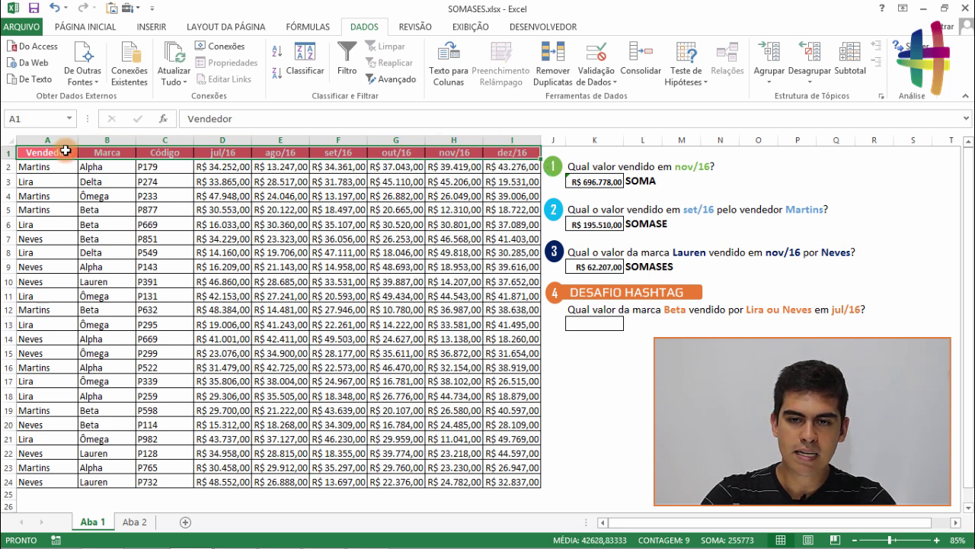
{"action": "left_click_drag", "start_coordinate": [66, 150], "coordinate": [496, 149]}
{"action": "left_click", "coordinate": [366, 28]}
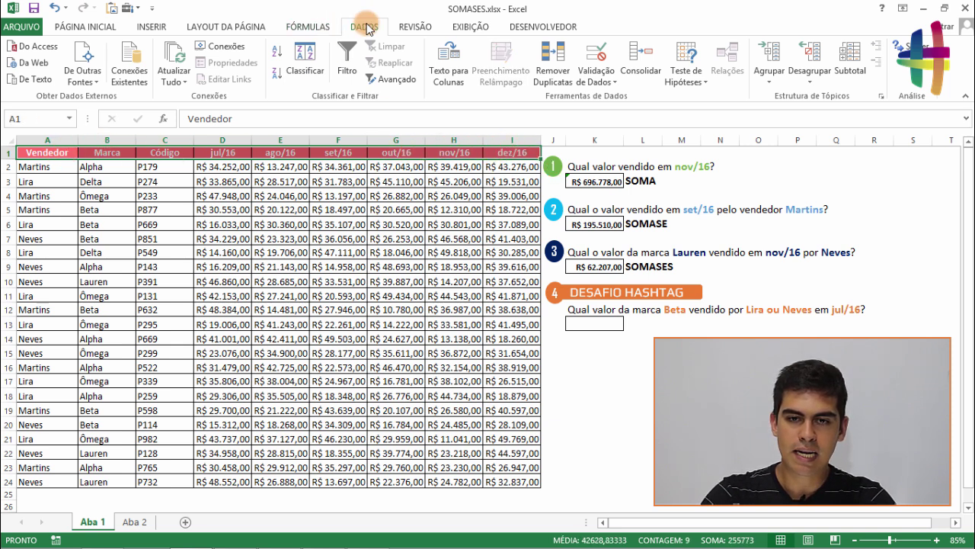
{"action": "left_click", "coordinate": [347, 61]}
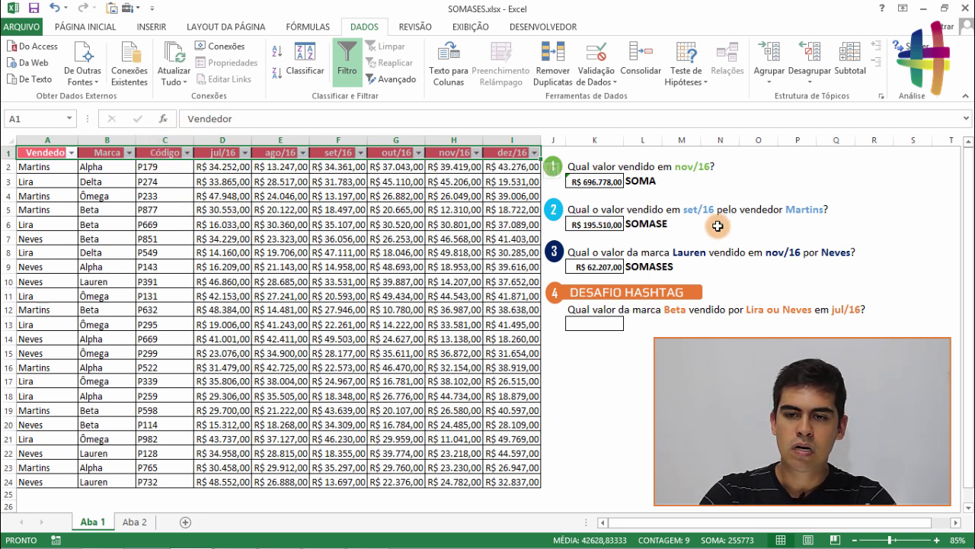
{"action": "left_click", "coordinate": [394, 264]}
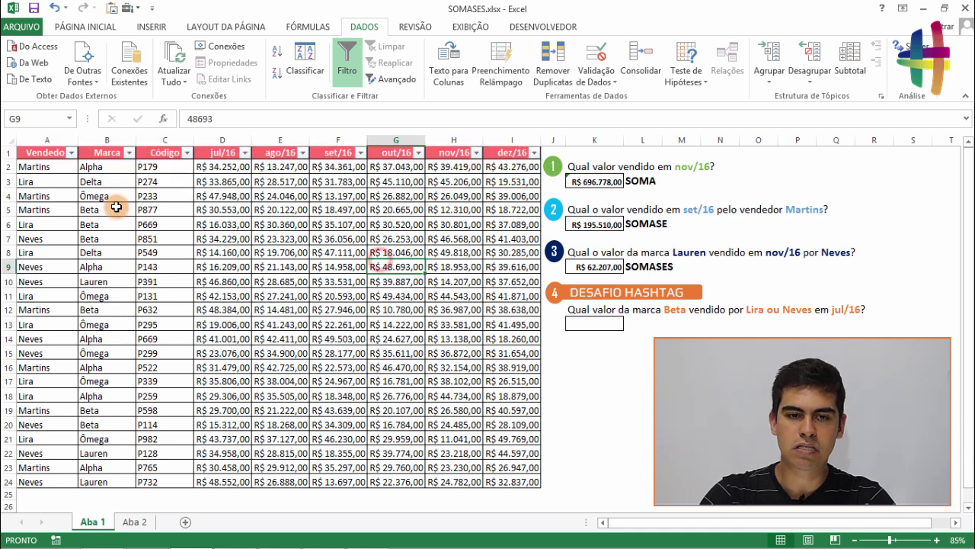
Filter the Vendedor column to the single seller and select their set/16 values to read the R$ 195.510,00 sum.
{"action": "left_click", "coordinate": [72, 153]}
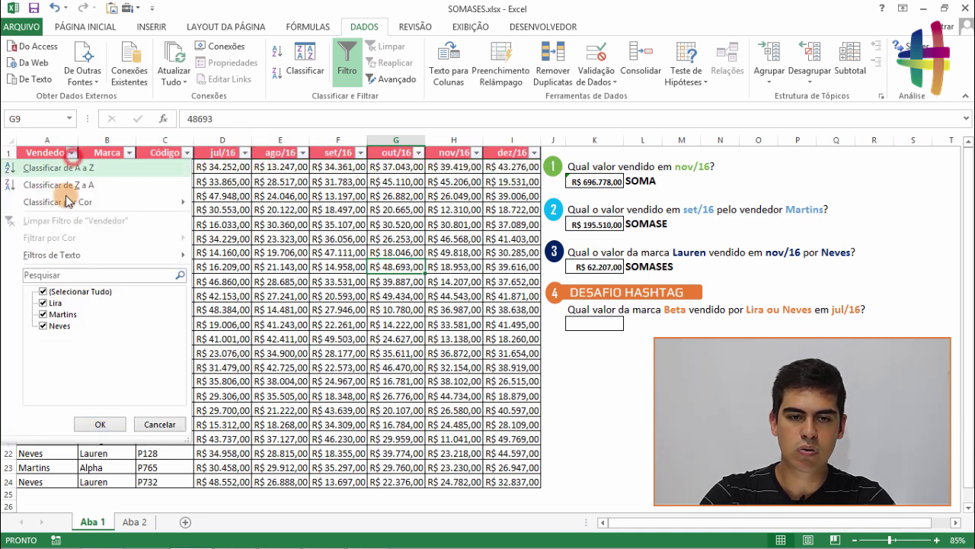
{"action": "left_click", "coordinate": [43, 293]}
{"action": "left_click", "coordinate": [43, 314]}
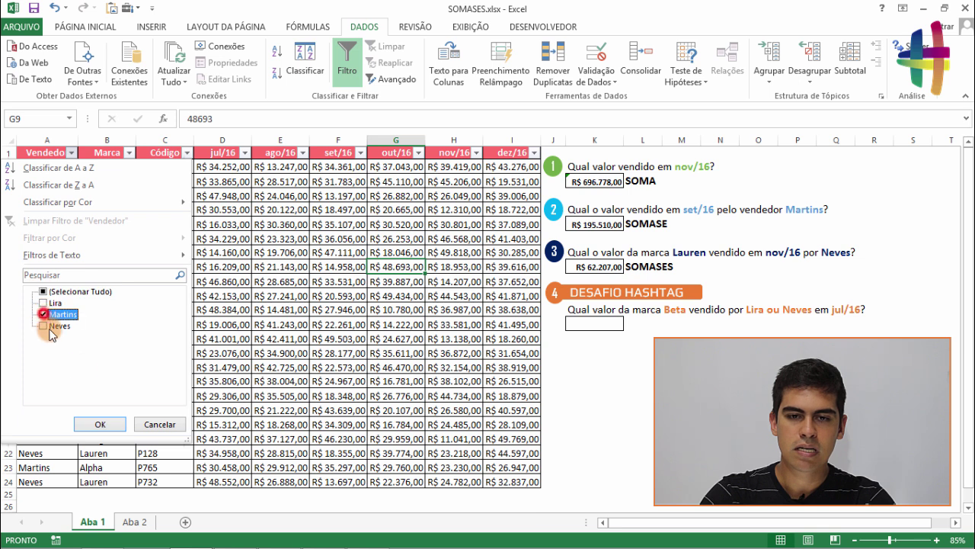
{"action": "left_click", "coordinate": [99, 422]}
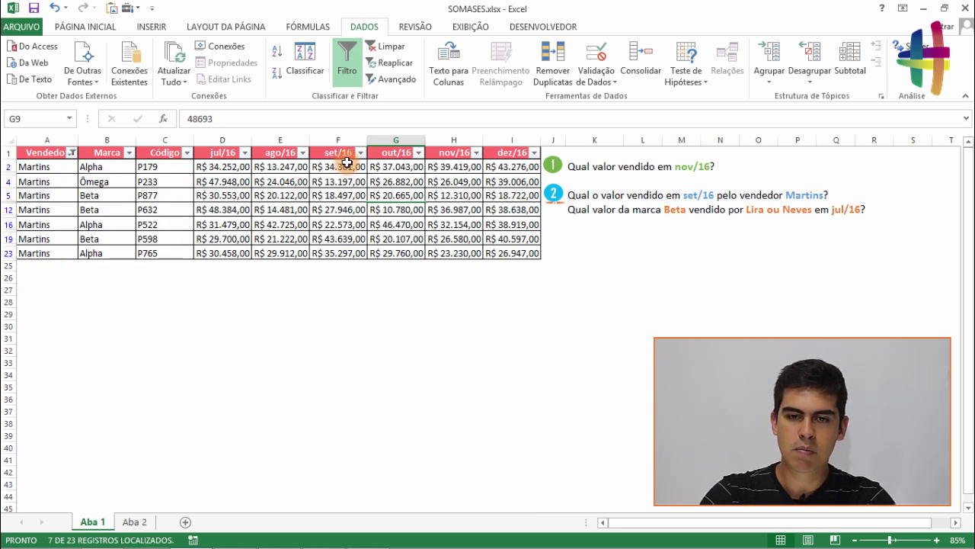
{"action": "left_click_drag", "start_coordinate": [337, 170], "coordinate": [334, 253]}
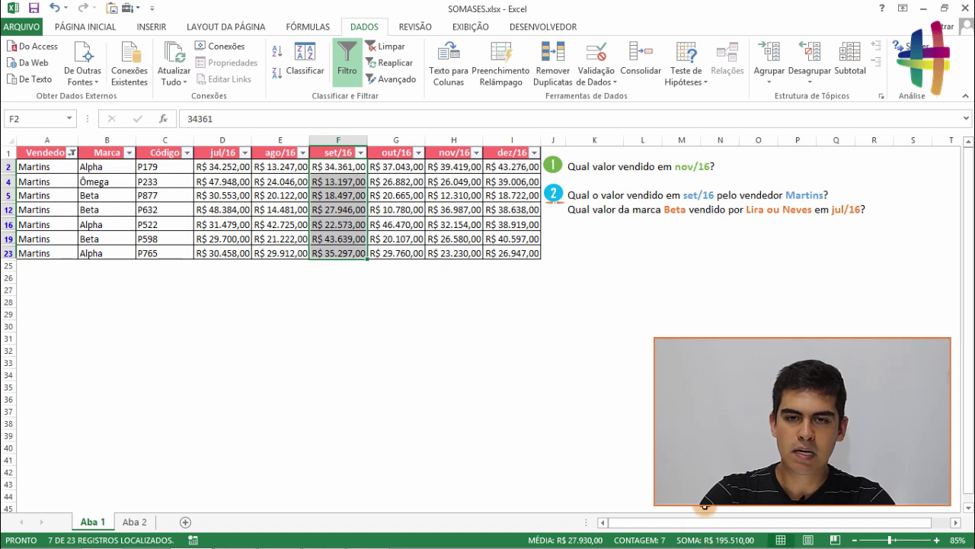
Clear the seller filter via Dados > Limpar and select K6 to compare its SOMASE total.
{"action": "left_click", "coordinate": [391, 48]}
{"action": "left_click", "coordinate": [593, 224]}
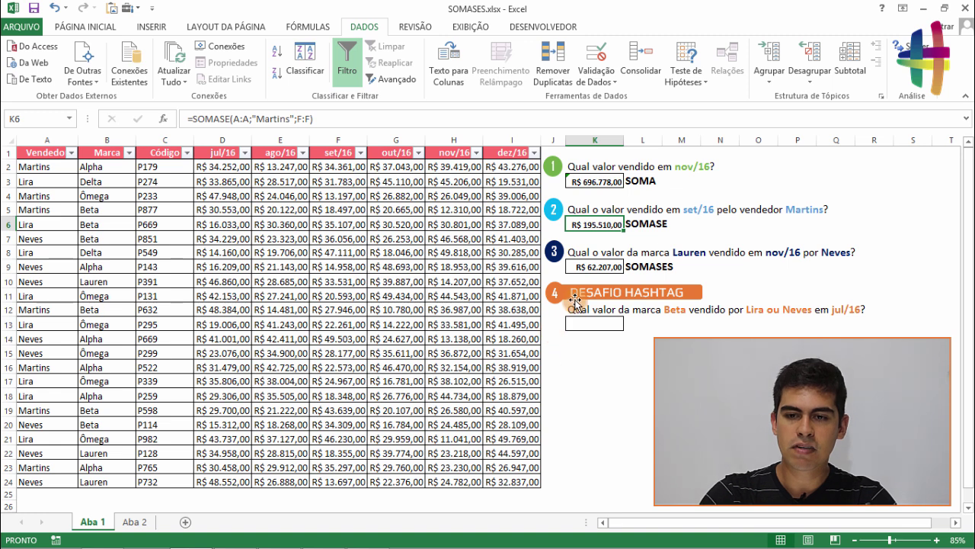
{"action": "left_click", "coordinate": [607, 321]}
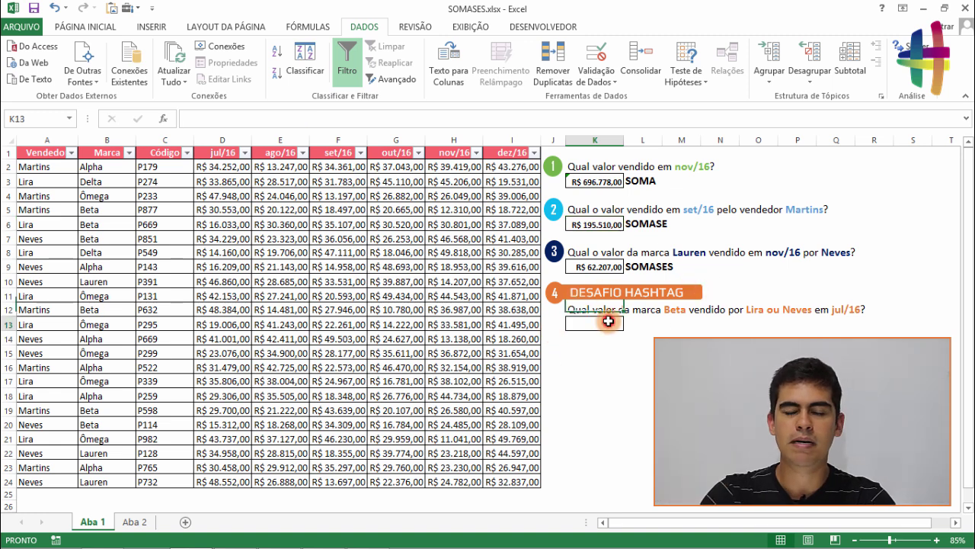